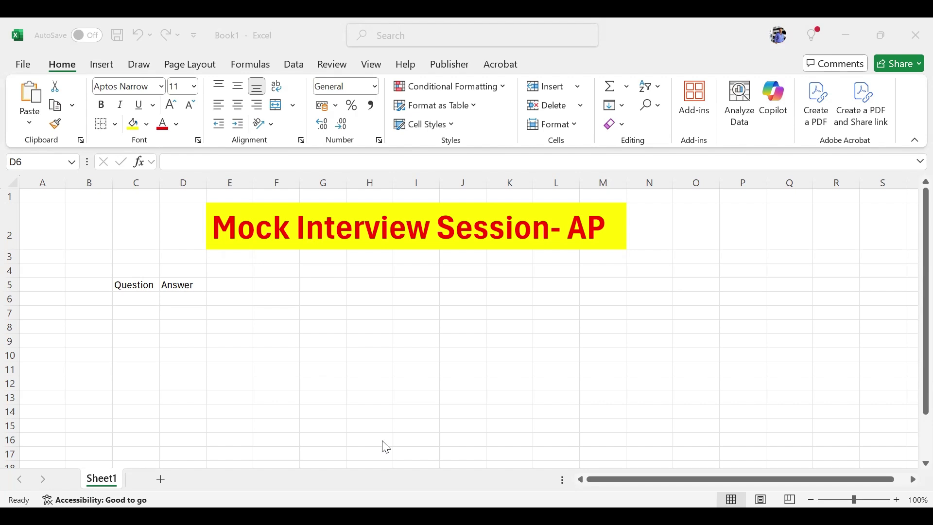
# - Enter the question "What are the Roles required for AP Invoice Creation" in cell C6 and widen column C to fit it
pyautogui.hotkey('ctrl', 'c')
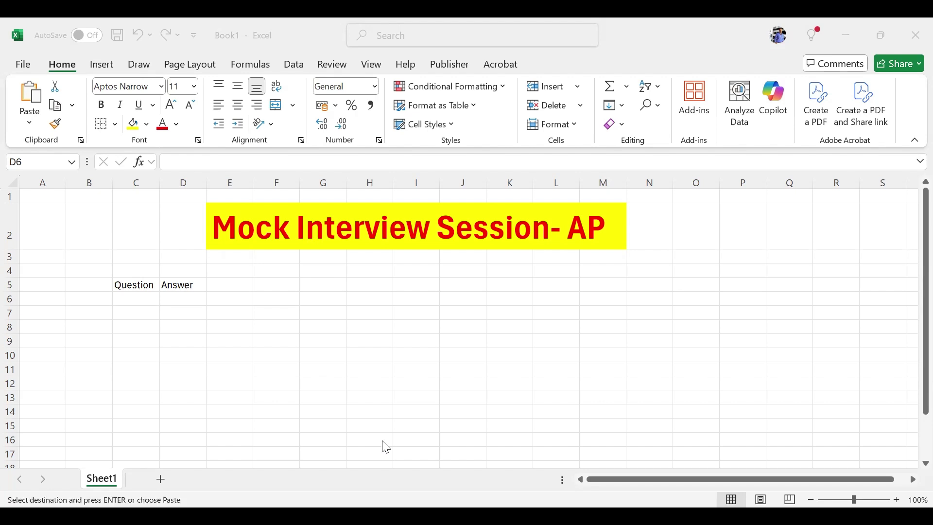
pyautogui.doubleClick(133, 295)
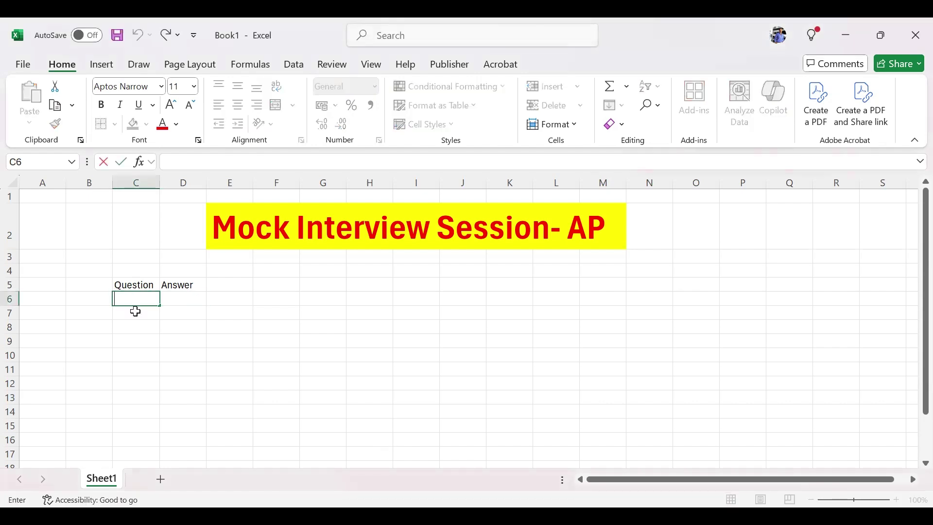
pyautogui.moveTo(135, 312); pyautogui.dragTo(133, 297)
pyautogui.click(133, 299)
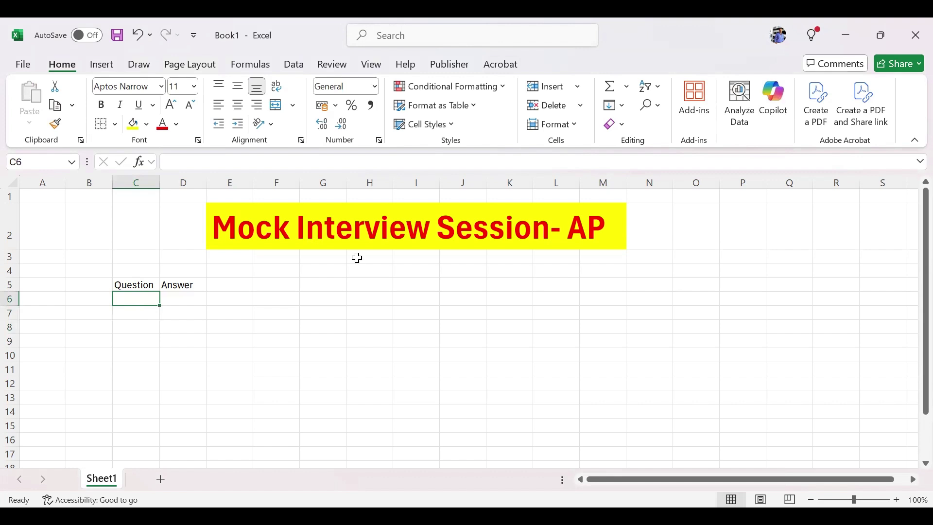
pyautogui.hotkey('ctrl', 'c')
pyautogui.hotkey('ctrl', 'v')
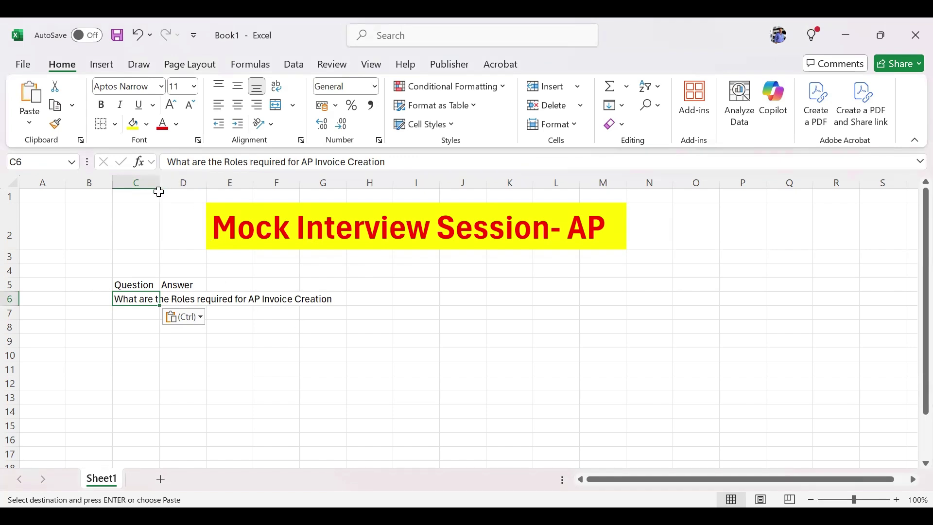
pyautogui.moveTo(156, 182); pyautogui.dragTo(348, 190)
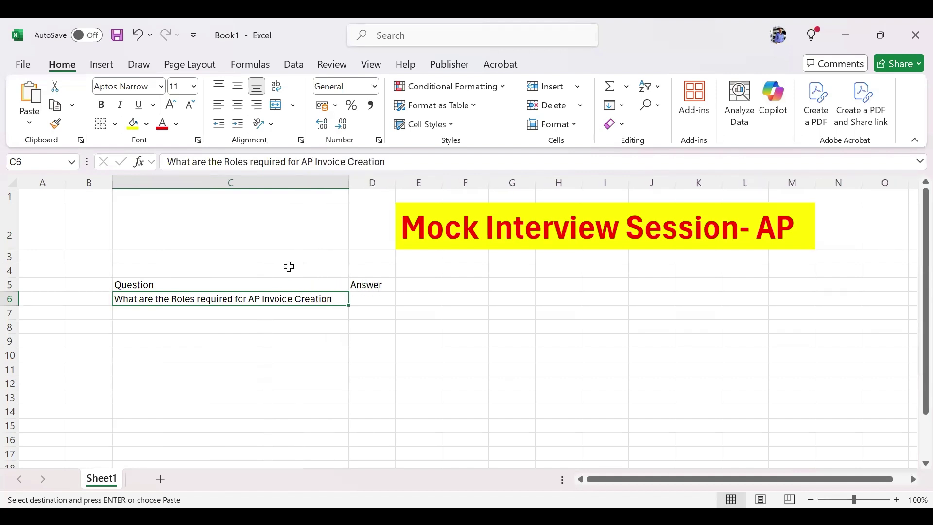
# - Enter the answer in cell D6 on two lines: "Accounts Payable Specialist," and "Accounts Payable Invoice Supervisor"
pyautogui.click(280, 340)
pyautogui.click(385, 299)
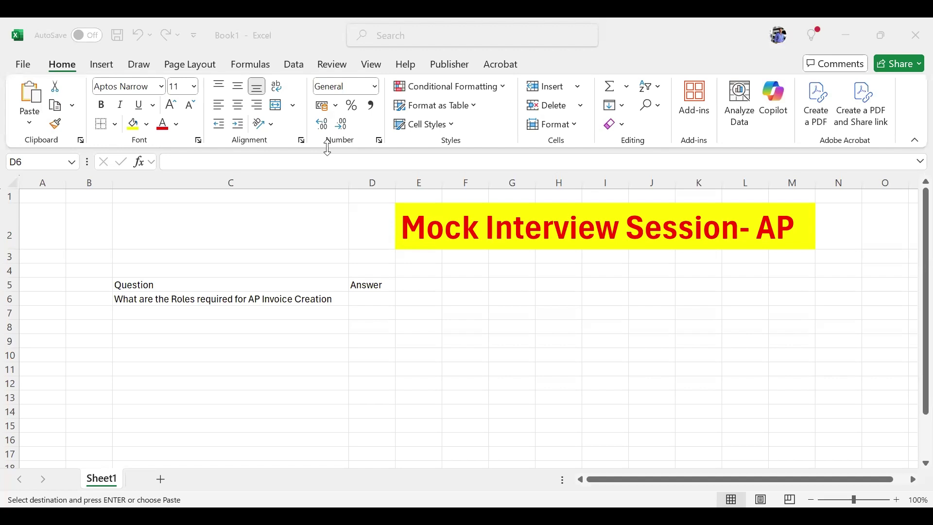
pyautogui.press('Escape')
pyautogui.press('F2')
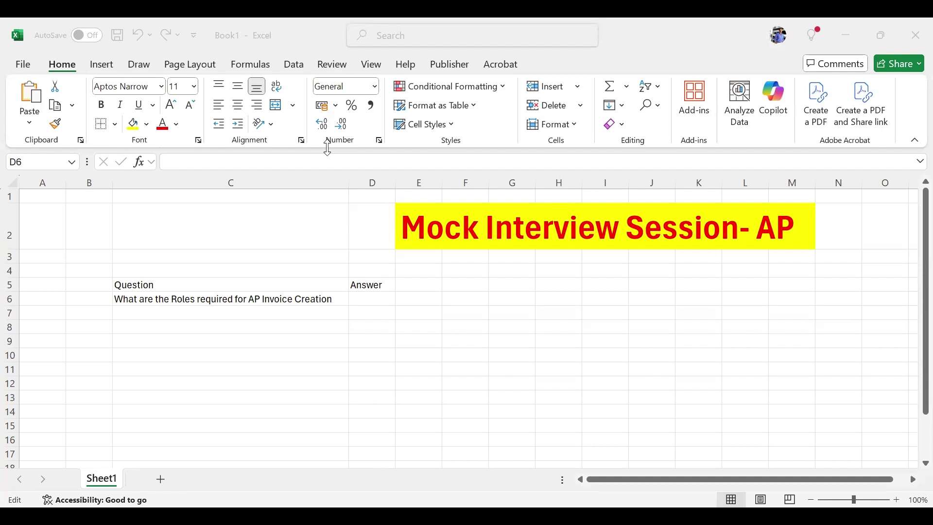
pyautogui.press('Escape')
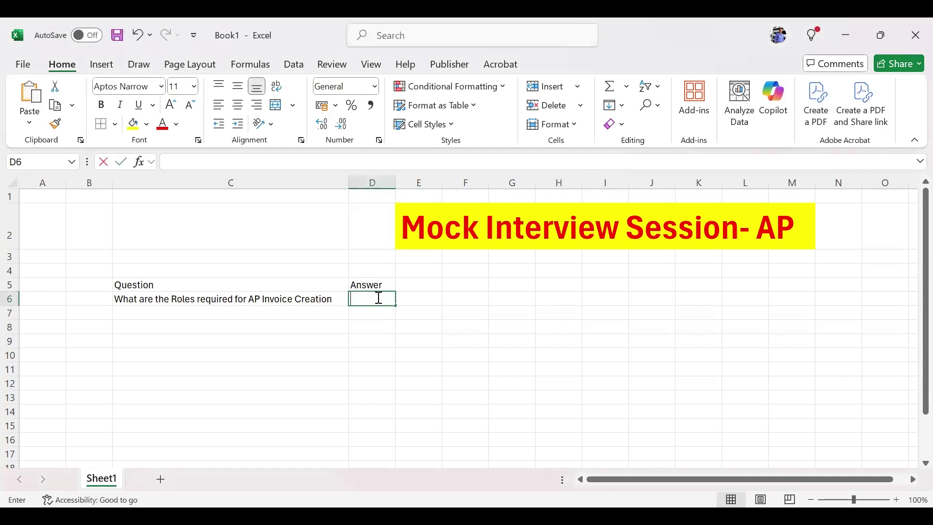
pyautogui.hotkey('ctrl', 'v')
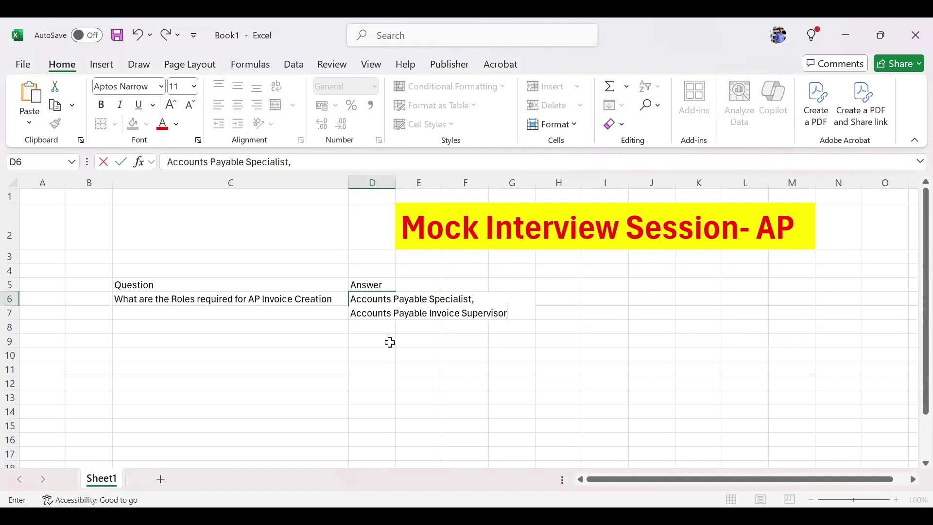
# - Widen column D so each role in D6 fits on one line, and reduce the height of row 6
pyautogui.click(384, 182)
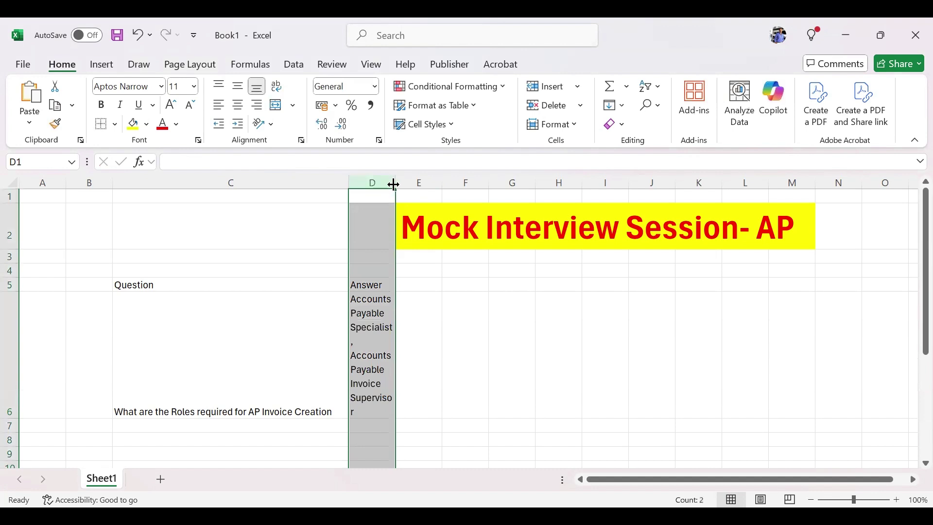
pyautogui.moveTo(394, 184); pyautogui.dragTo(512, 187)
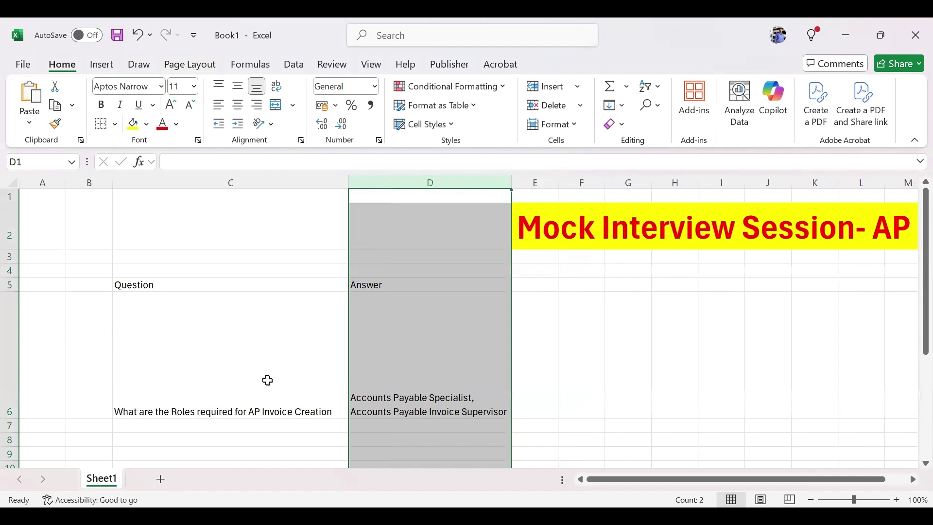
pyautogui.doubleClick(12, 418)
pyautogui.click(451, 382)
pyautogui.click(439, 339)
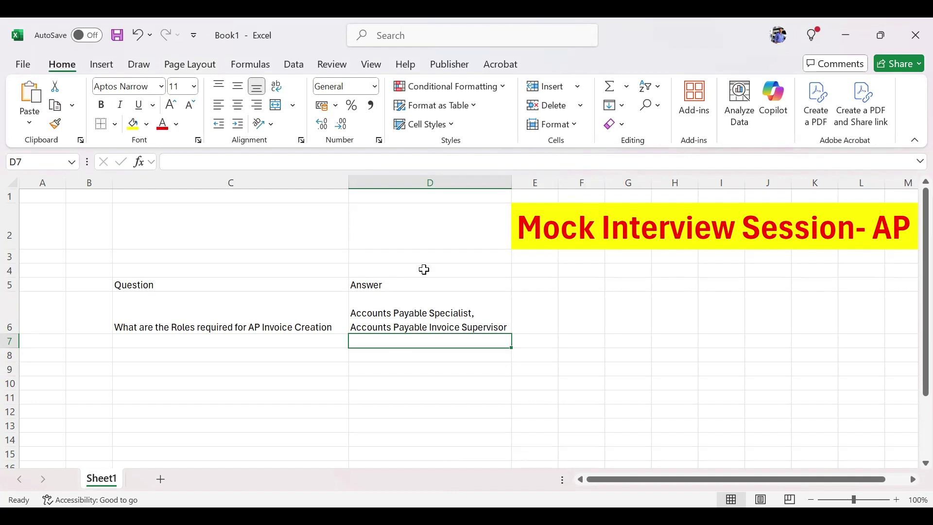
# - Enter the question "What are the Roles required for AP Invoice Payment Creation" in cell C7
pyautogui.click(154, 342)
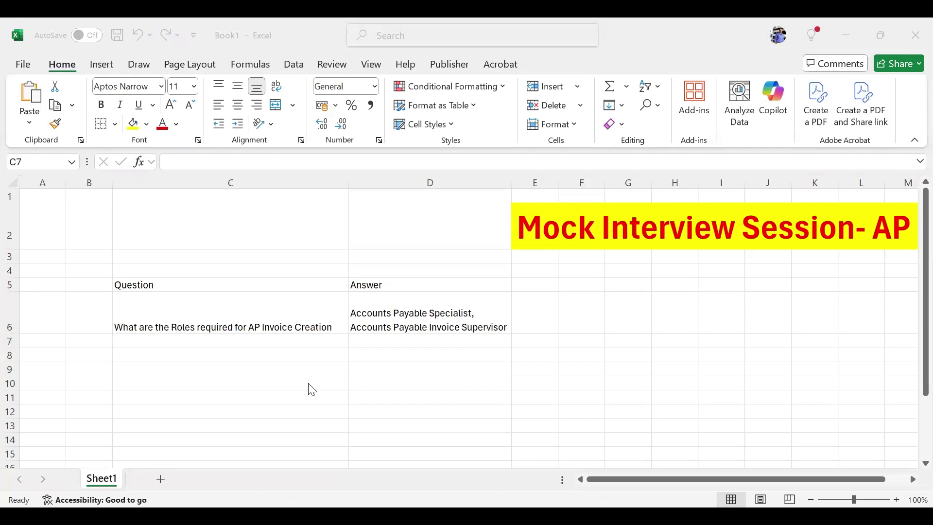
pyautogui.press('F2')
pyautogui.click(229, 347)
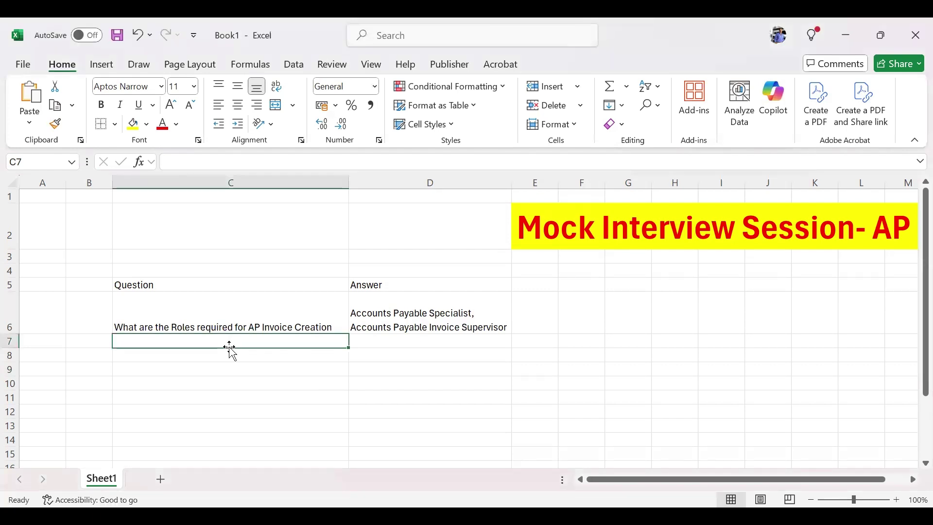
pyautogui.hotkey('ctrl', 'v')
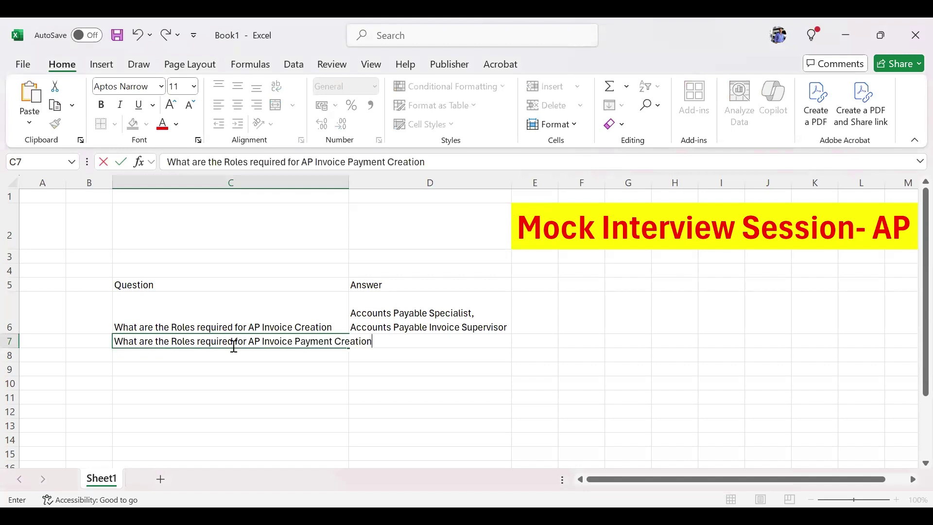
pyautogui.click(269, 395)
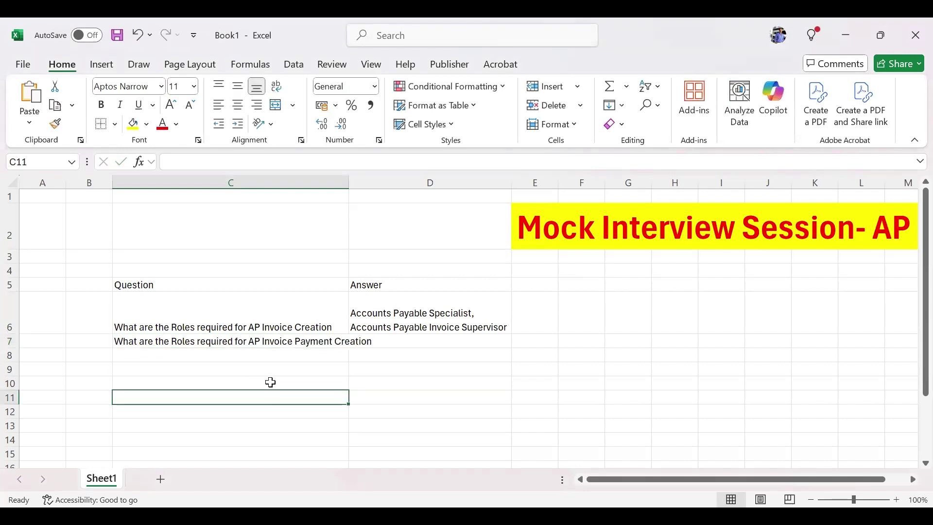
# - Autofit the width of column C to its longest question
pyautogui.click(291, 177)
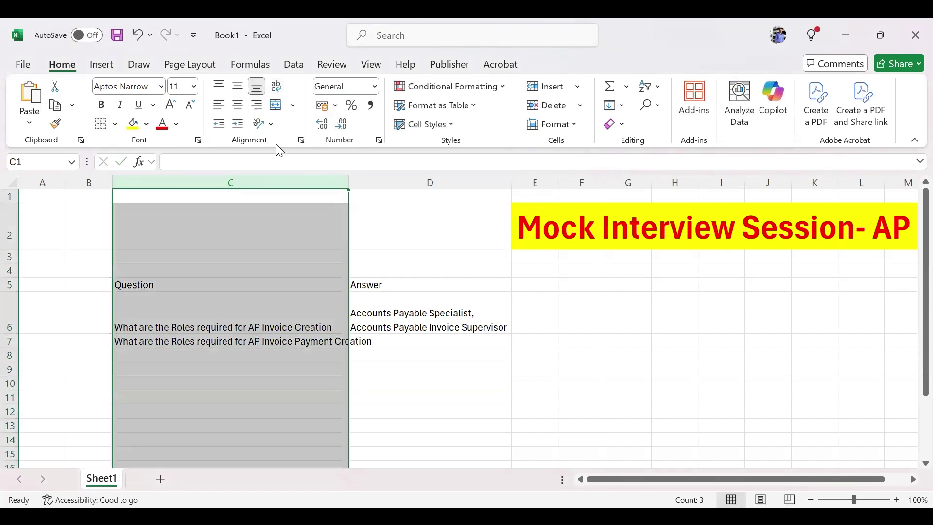
pyautogui.click(394, 243)
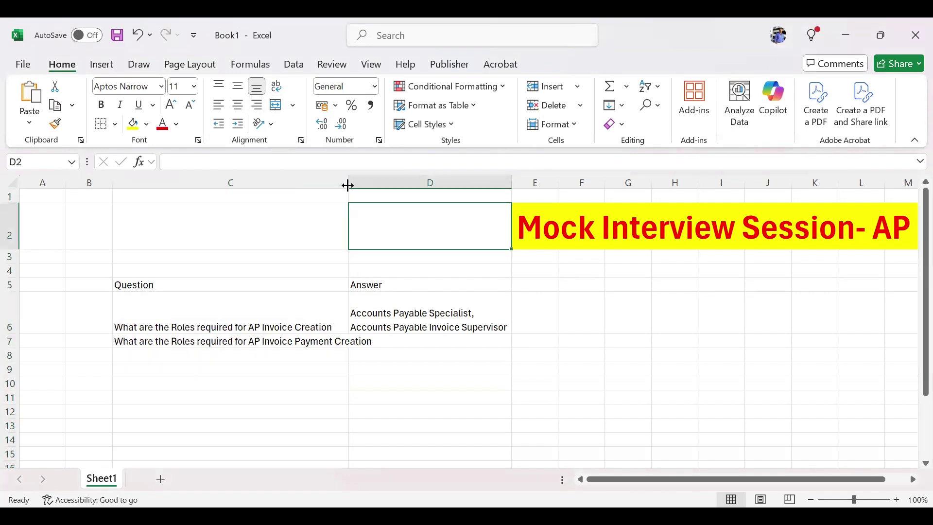
pyautogui.doubleClick(349, 183)
# - Enter the answer in cell D7 on two lines: "Accounts Payable Payment Supervisor" and "Accounts Payable Supervisor"
pyautogui.click(440, 339)
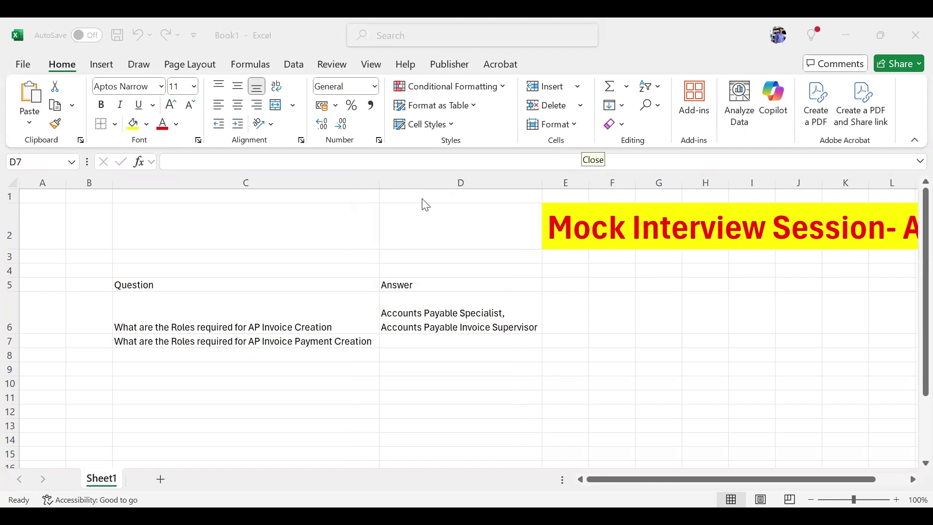
pyautogui.click(439, 346)
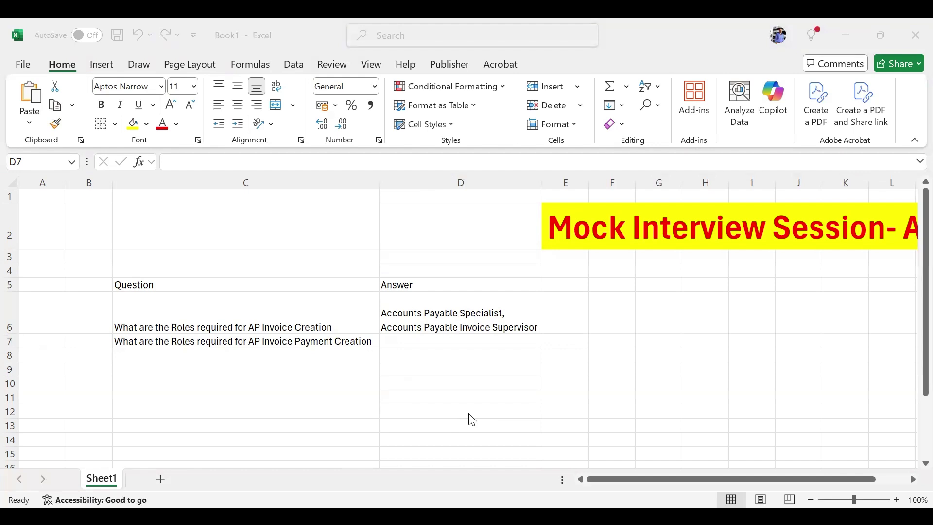
pyautogui.press('F2')
pyautogui.doubleClick(445, 340)
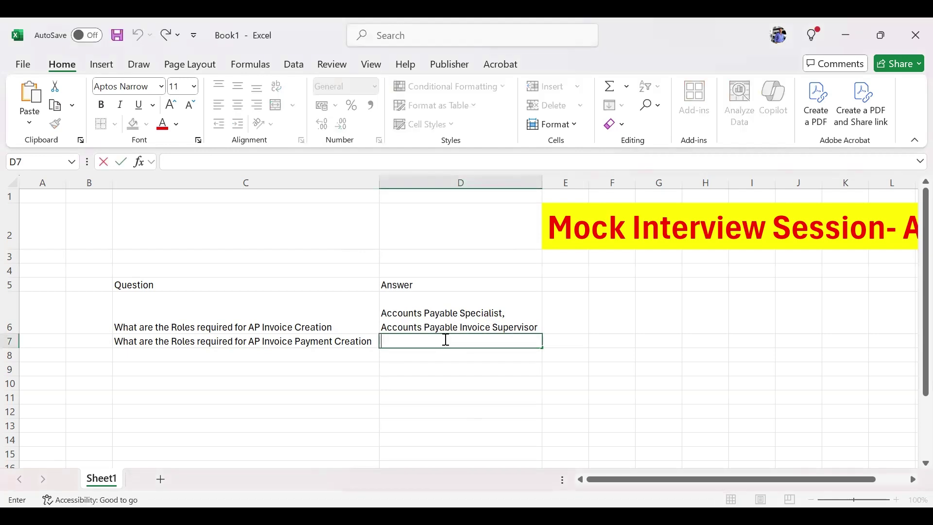
pyautogui.write('Accounts Payable Payment Supervisor Accounts Payable Supervisor')
pyautogui.click(406, 391)
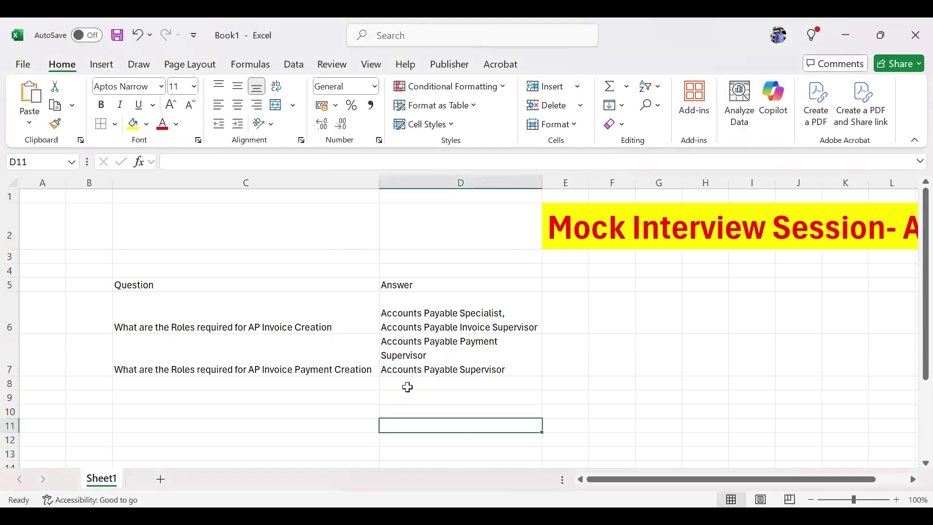
# - Widen column D to fit the payment roles and shrink rows 7 and 6 to two text lines each
pyautogui.moveTo(539, 184); pyautogui.dragTo(588, 184)
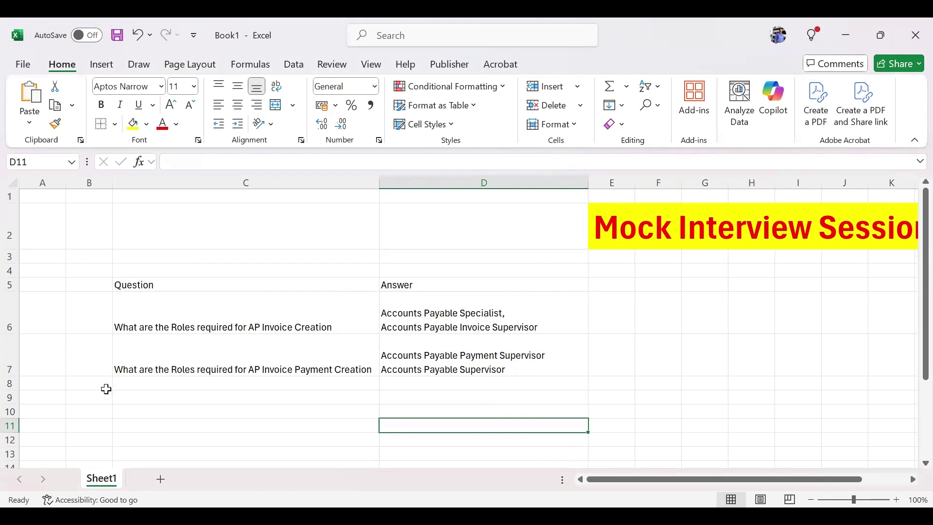
pyautogui.moveTo(20, 377); pyautogui.dragTo(16, 362)
pyautogui.moveTo(15, 331); pyautogui.dragTo(15, 316)
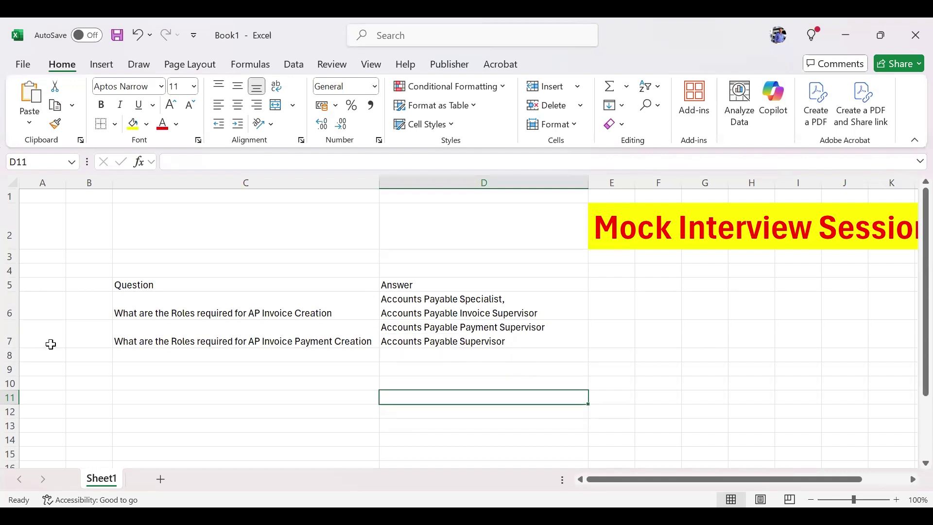
pyautogui.click(451, 312)
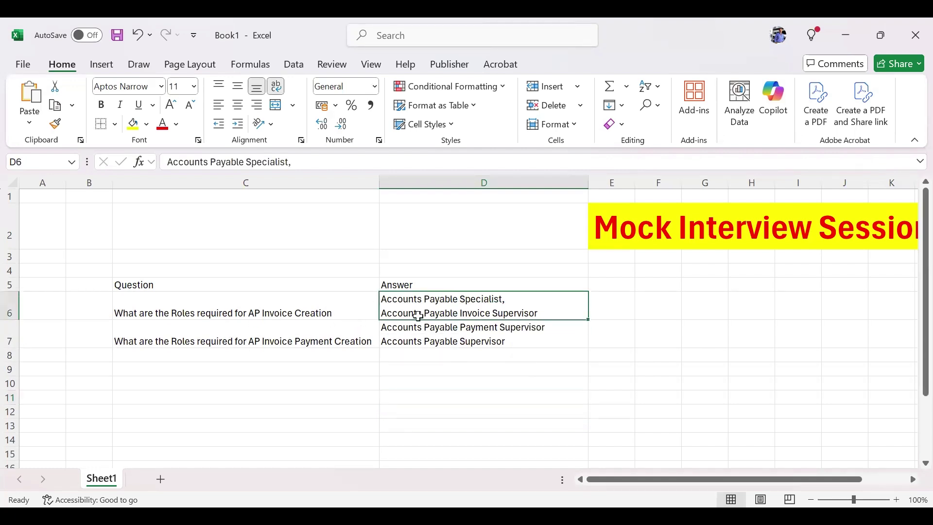
pyautogui.click(329, 312)
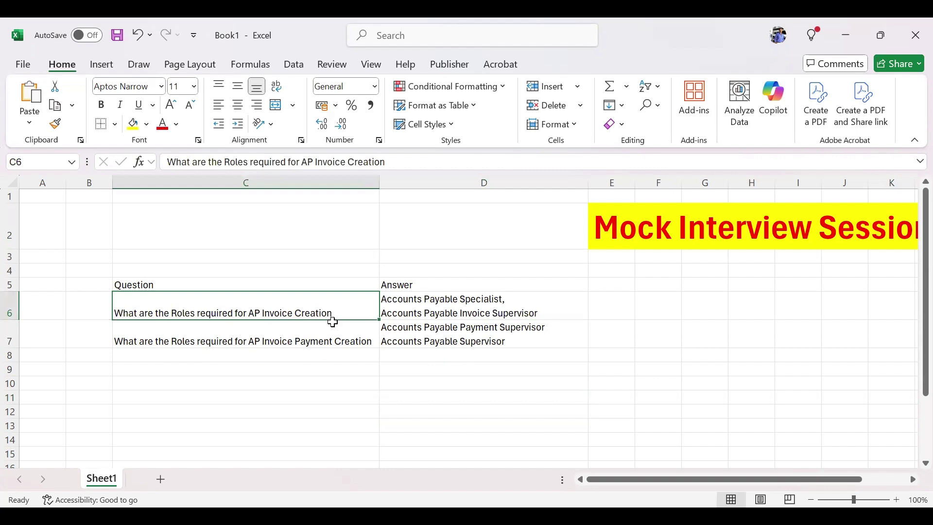
pyautogui.click(343, 339)
pyautogui.click(427, 340)
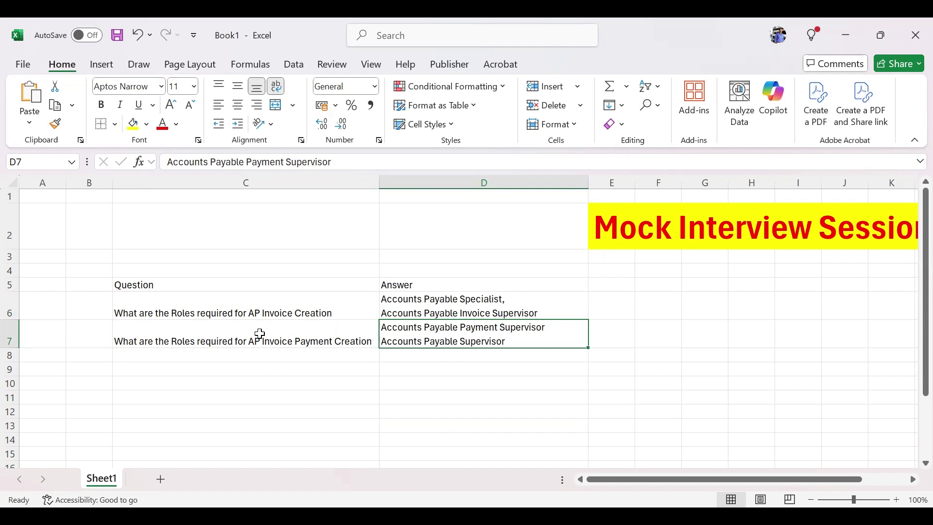
# - Enter the question "Roles and Data Access for Supplier Create and Update" in cell C8
pyautogui.click(290, 354)
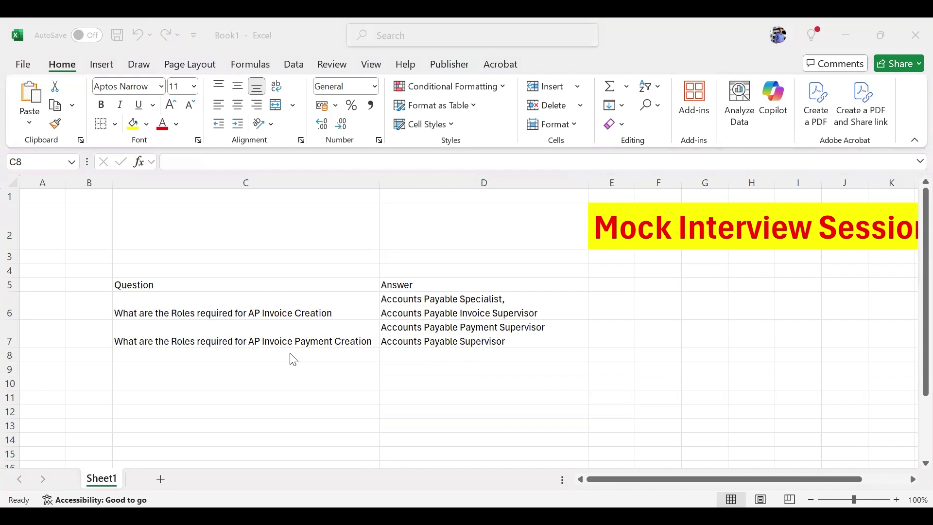
pyautogui.doubleClick(293, 360)
pyautogui.click(293, 360)
pyautogui.write('Roles and Data Access for Supplier Create and Update')
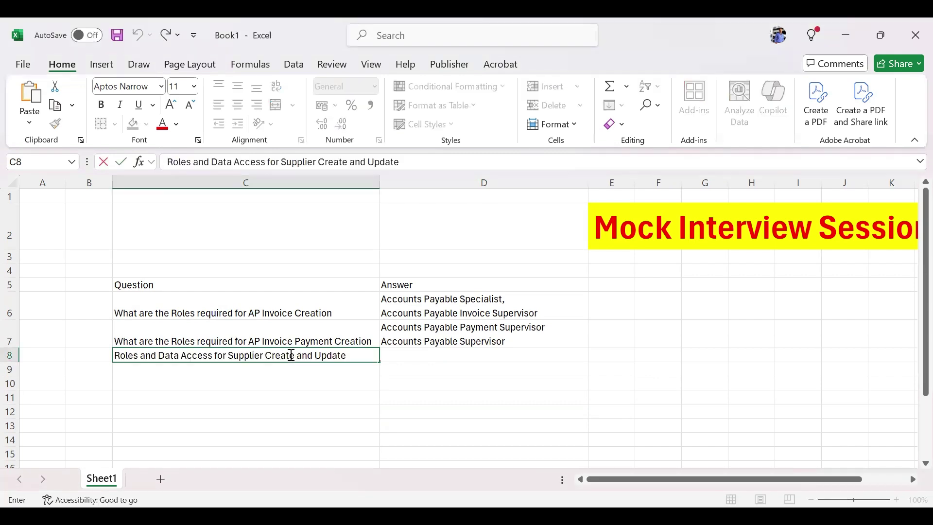
pyautogui.click(422, 359)
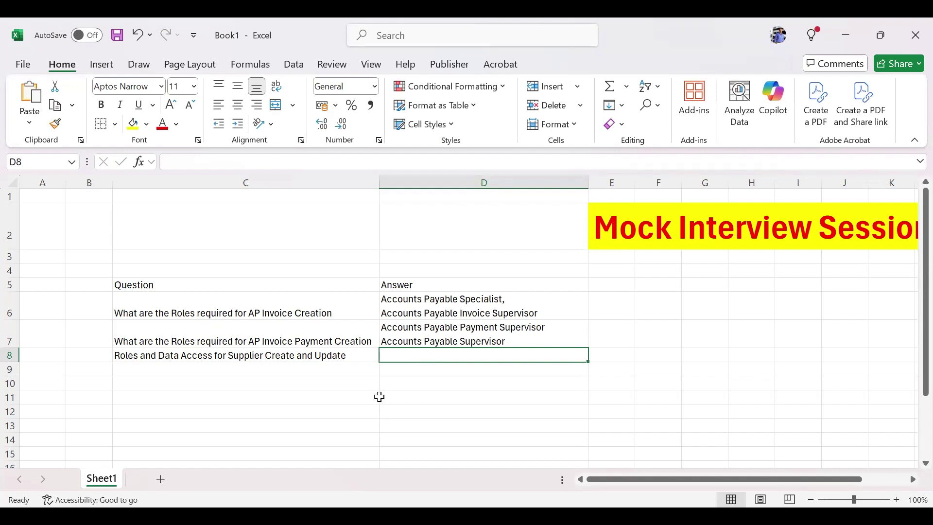
# - Enter the answer in cell D8 on three lines: "Buyer", "Supplier Manager" and "Procurement Agent Access for user"
pyautogui.click(387, 384)
pyautogui.click(403, 356)
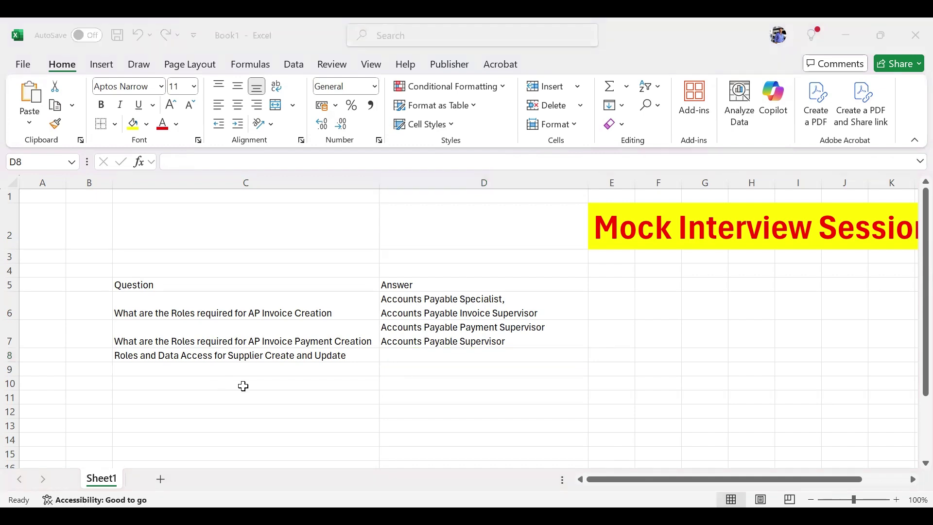
pyautogui.press('F2')
pyautogui.click(516, 356)
pyautogui.hotkey('alt', 'Return')
pyautogui.hotkey('alt', 'Return')
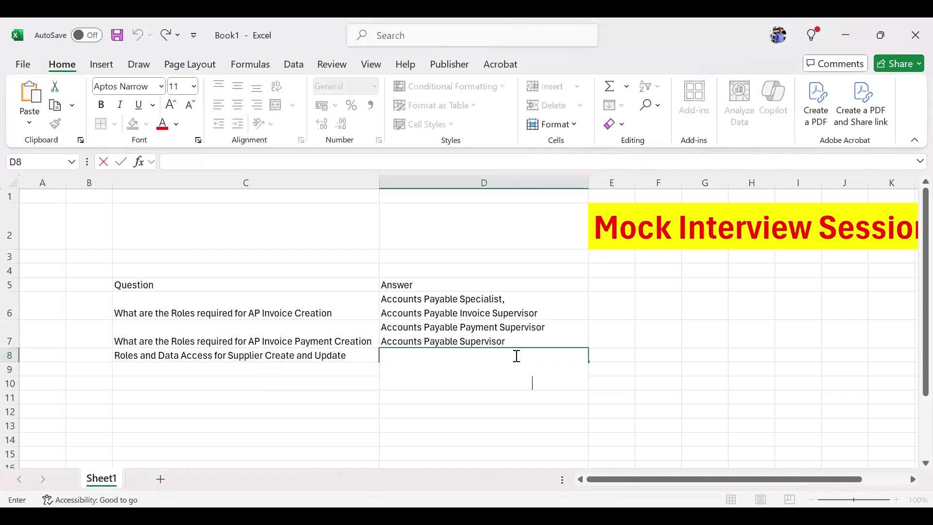
pyautogui.write('Buyer Supplier Manager Procurement Agent Access for user')
pyautogui.moveTo(632, 387); pyautogui.dragTo(634, 389)
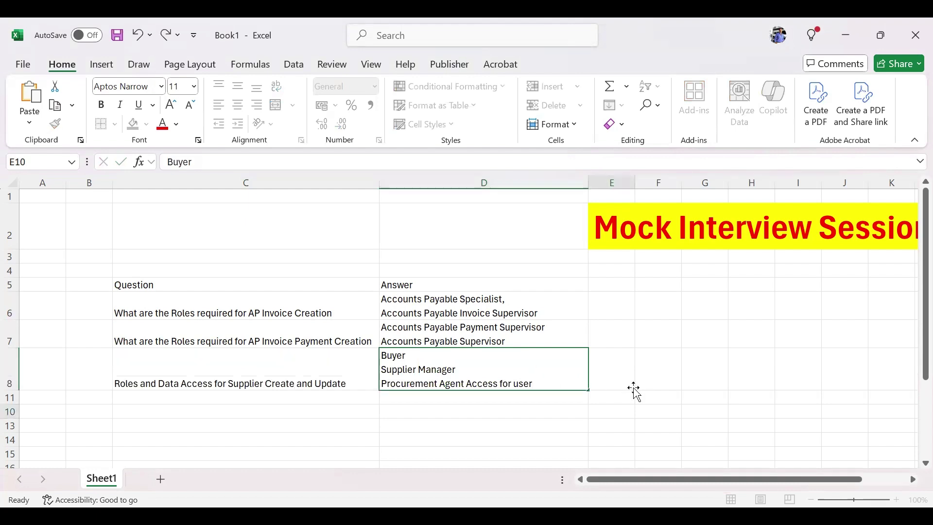
pyautogui.click(353, 401)
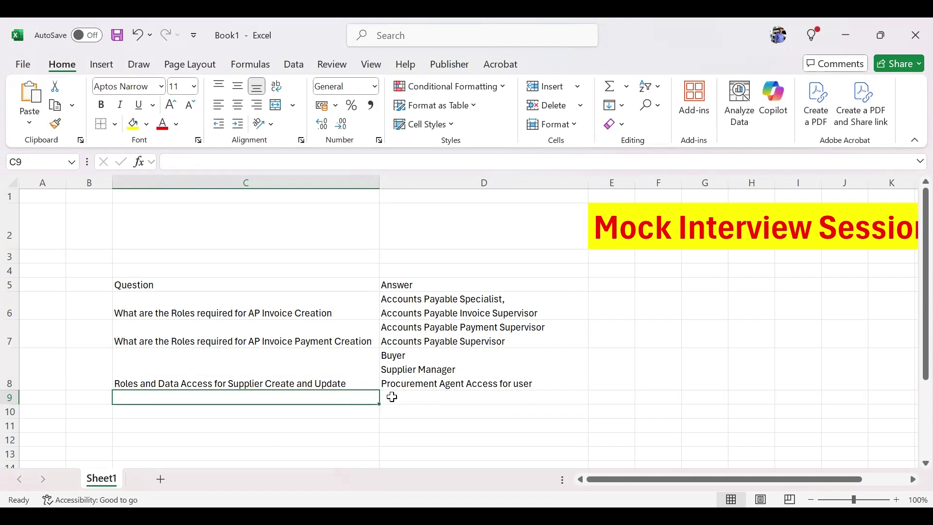
pyautogui.click(439, 379)
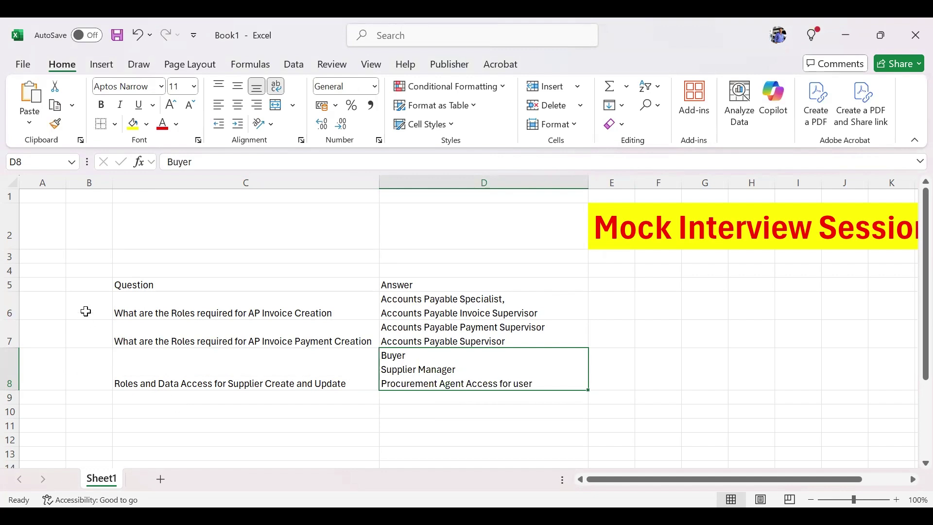
# - Paste the copied three-line question, from "Can we create a separate Calendar for AP?" to "Tell me the Purpose of AP Calendar", into cell C9
pyautogui.click(107, 312)
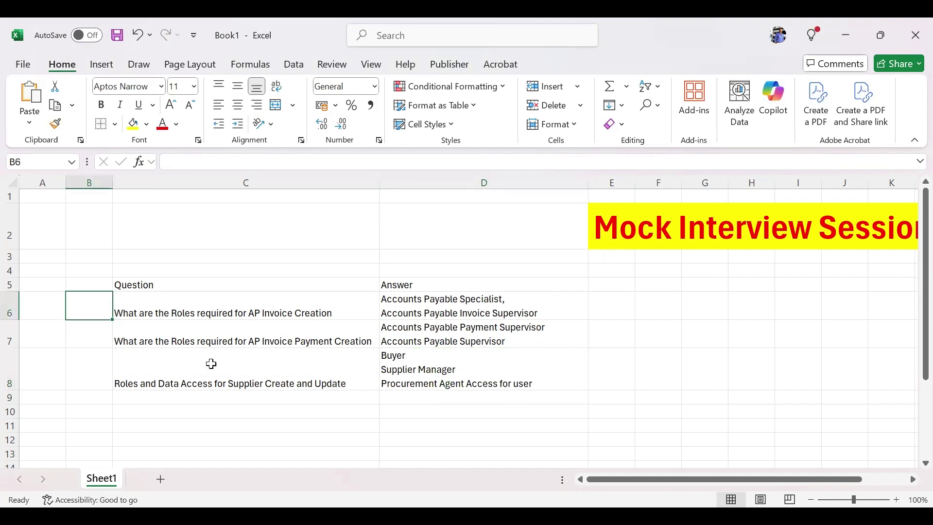
pyautogui.click(212, 386)
pyautogui.click(216, 400)
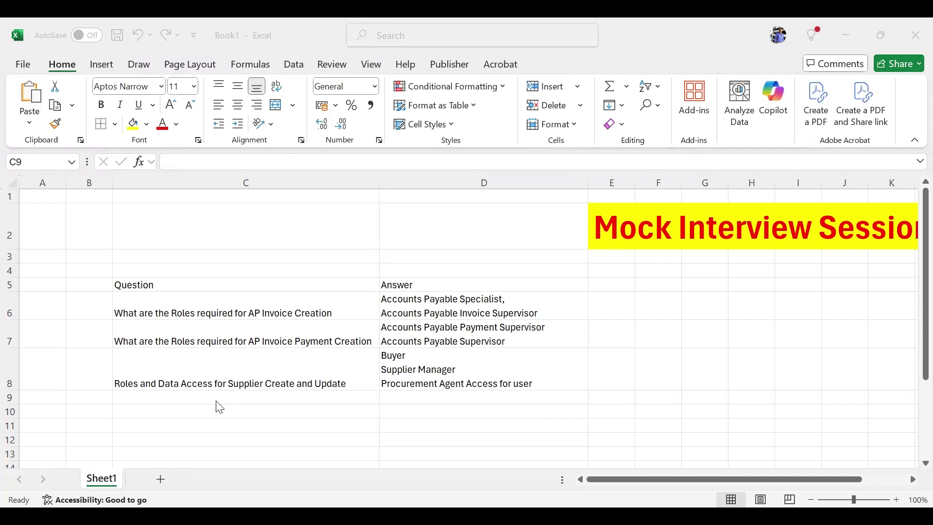
pyautogui.doubleClick(217, 402)
pyautogui.press('Escape')
pyautogui.hotkey('ctrl', 'c')
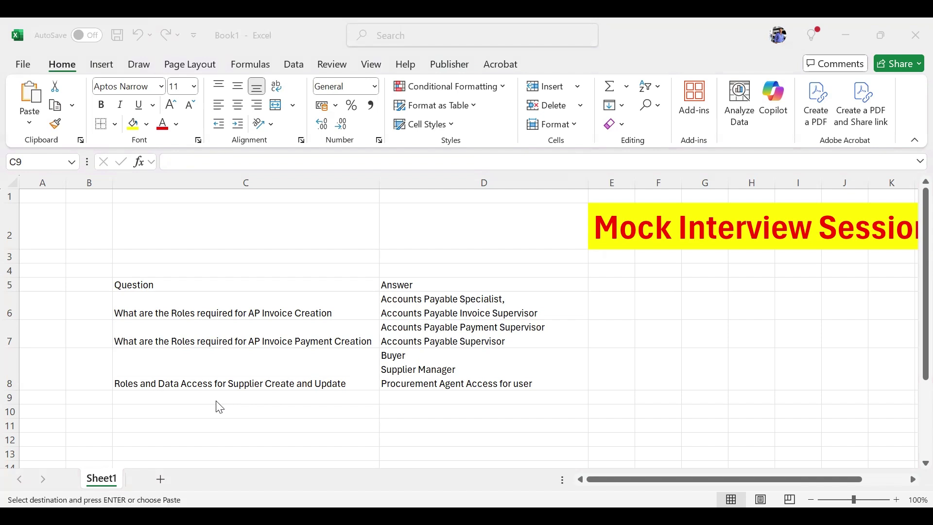
pyautogui.click(219, 407)
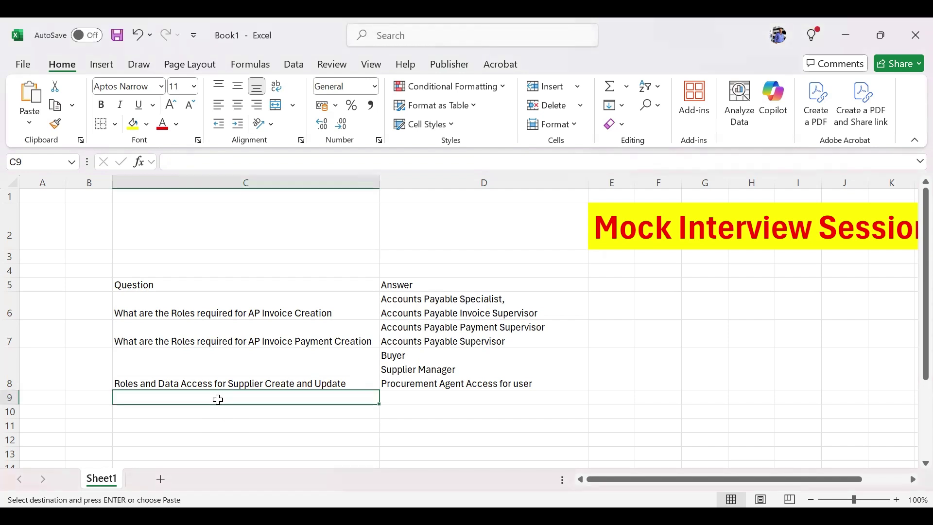
pyautogui.hotkey('ctrl', 'v')
# - Paste the copied AP calendar answer into cell D9, covering recurring invoices, automatic withholding tax, payment terms and "Setup: Manage Payables Calendar"
pyautogui.click(440, 414)
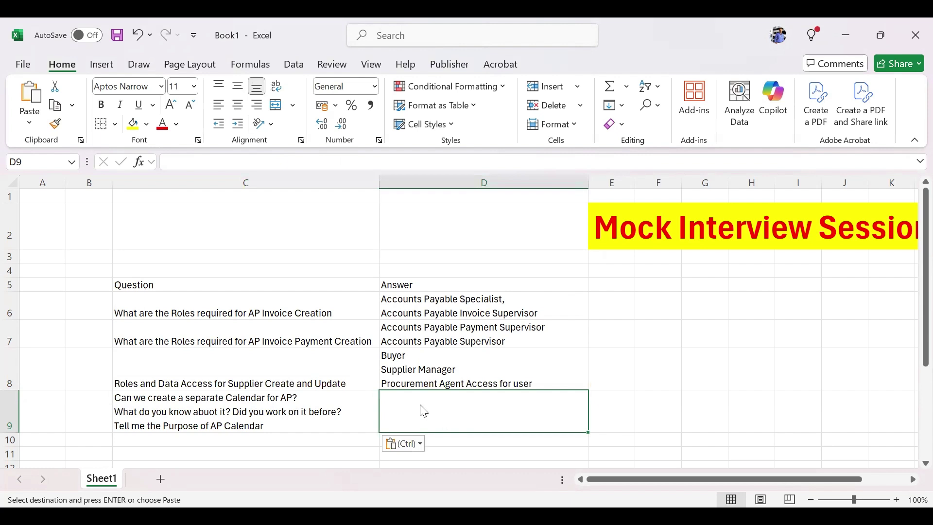
pyautogui.hotkey('alt', 'Tab')
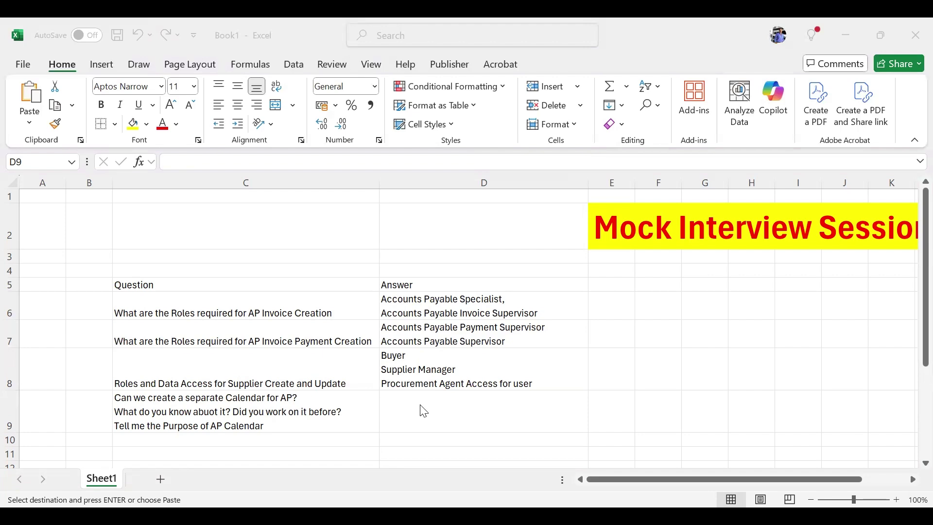
pyautogui.click(535, 408)
pyautogui.hotkey('ctrl', 'v')
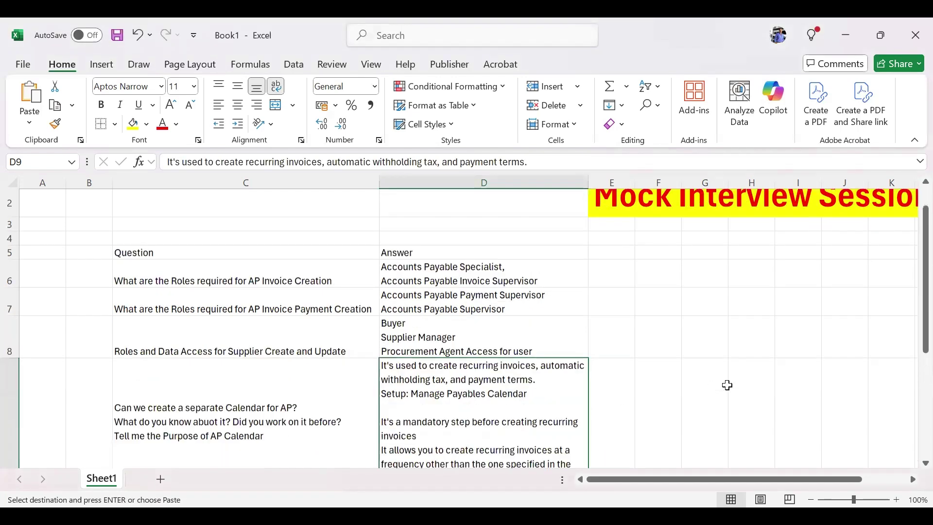
pyautogui.scroll(-1, 727, 385)
pyautogui.scroll(-1, 726, 385)
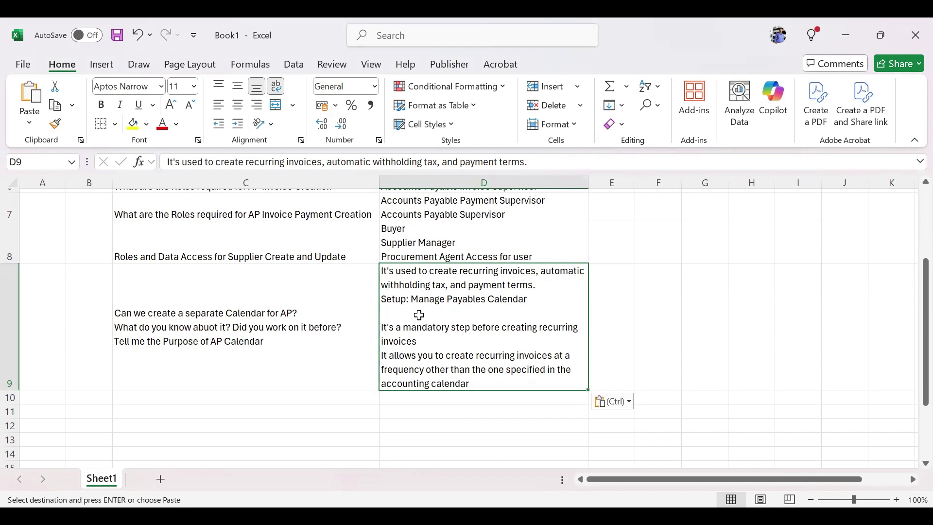
# - Paste the copied question "How can you open the Period for AP Module." into cell C10
pyautogui.click(306, 396)
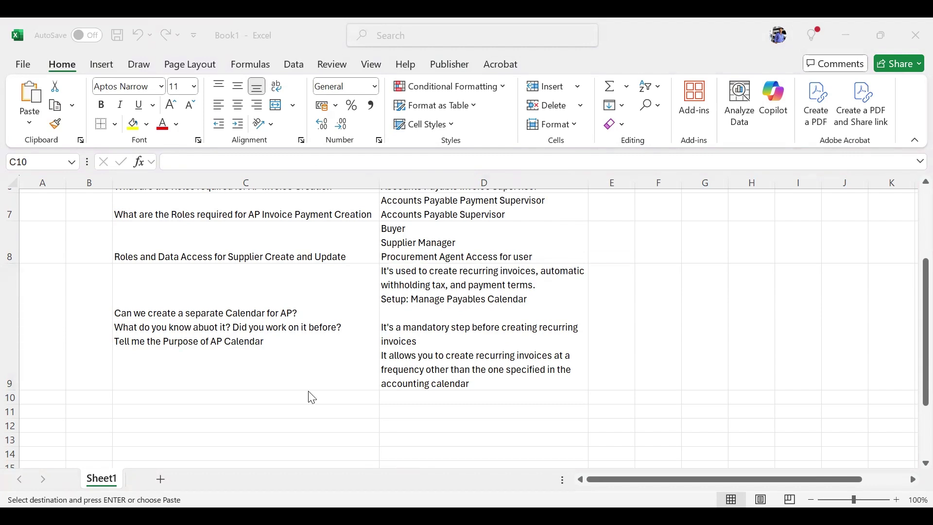
pyautogui.click(312, 397)
pyautogui.hotkey('ctrl', 'v')
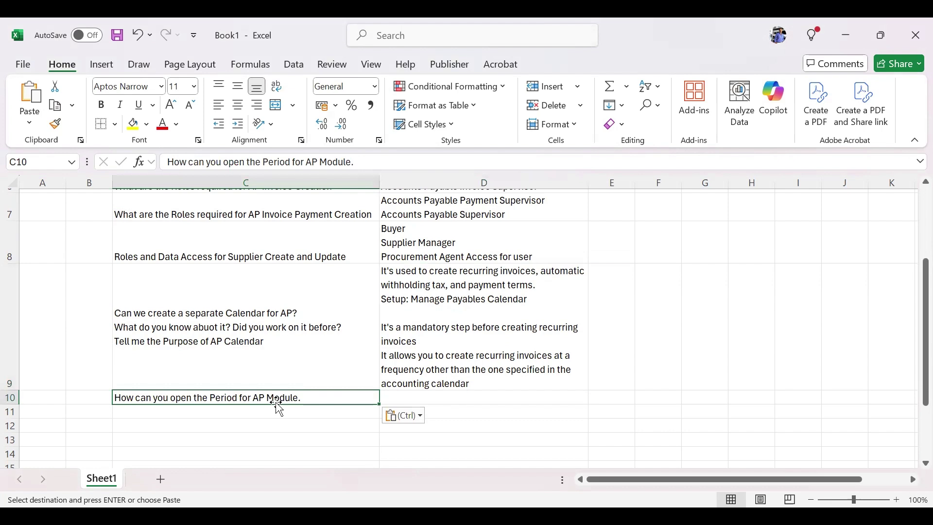
# - Paste the copied two-line answer "GL Period Closure" and "AP Module Accounting Period" into cell D10
pyautogui.click(442, 398)
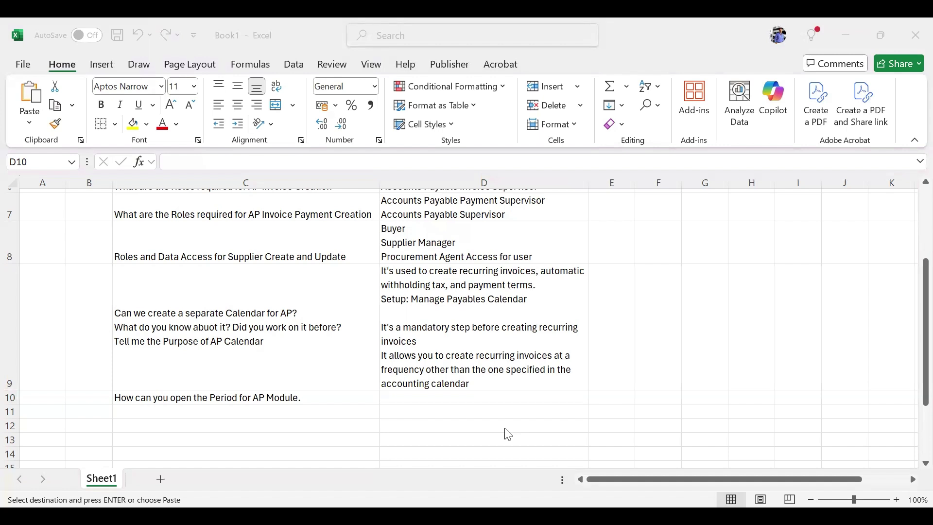
pyautogui.click(510, 399)
pyautogui.click(413, 395)
pyautogui.click(433, 421)
pyautogui.click(431, 395)
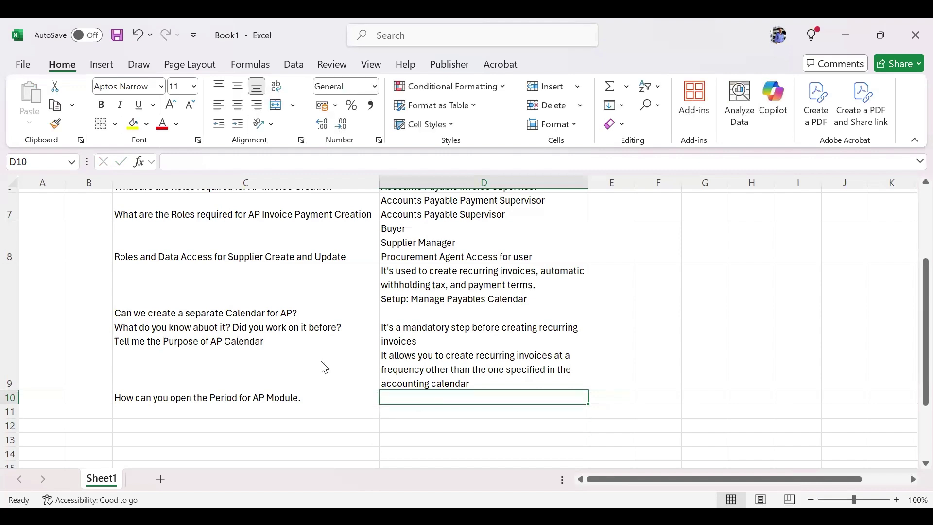
pyautogui.hotkey('ctrl', 'c')
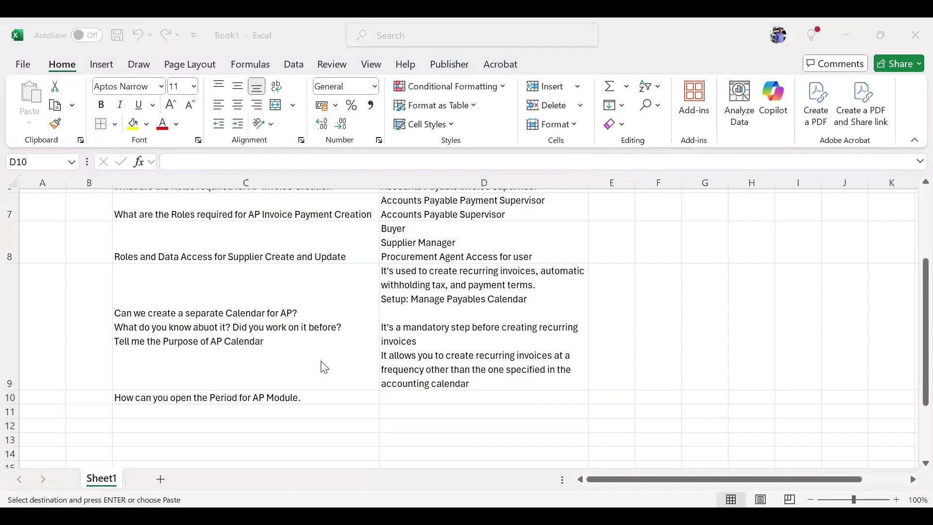
pyautogui.hotkey('ctrl', 'v')
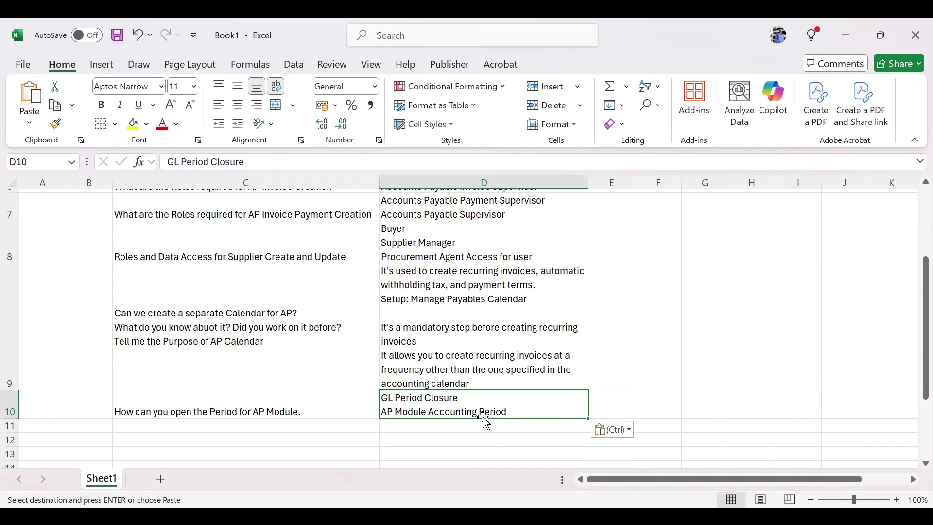
pyautogui.click(251, 427)
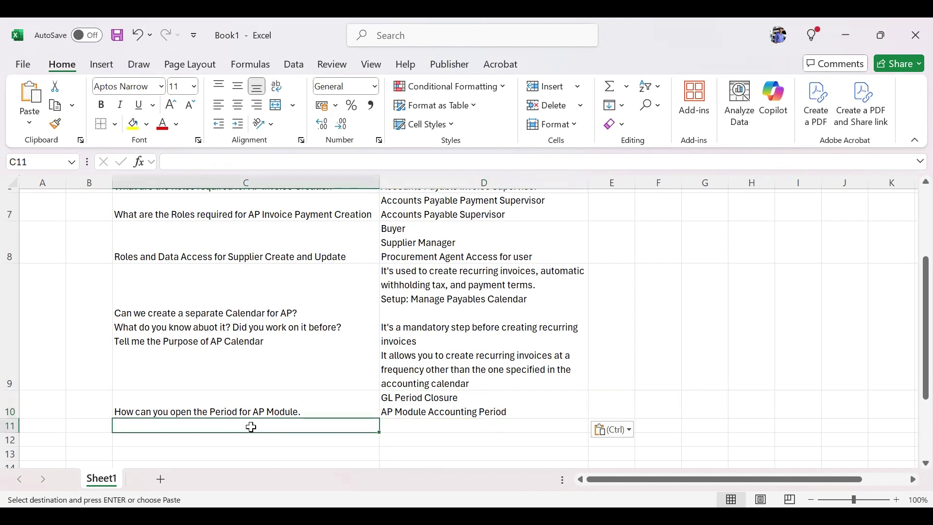